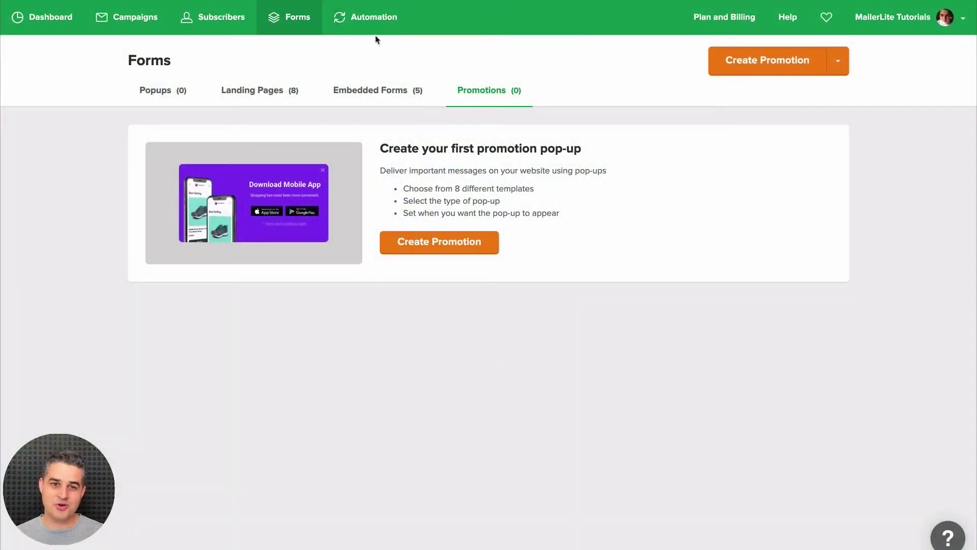
Start a new promotion and name it 'Webinar Pop-up'
click(333, 111)
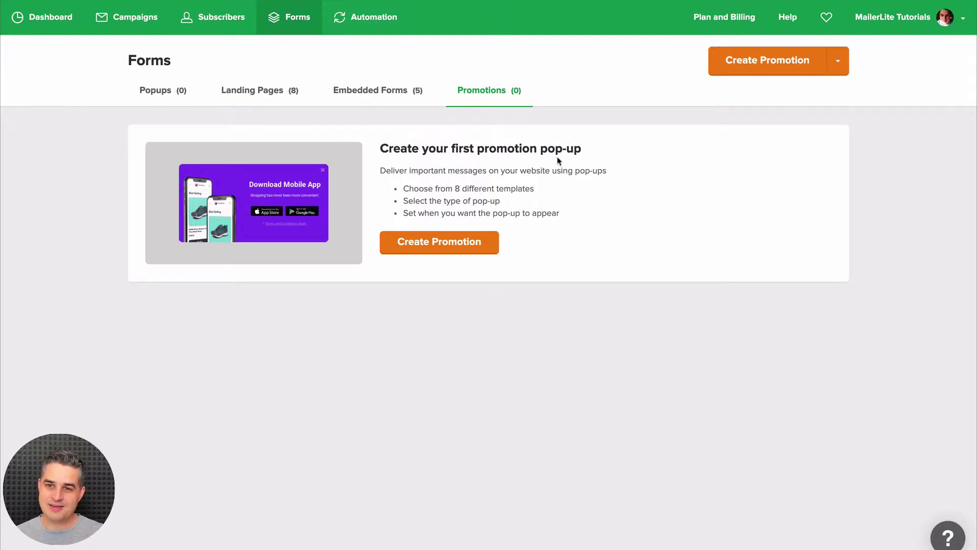
click(771, 74)
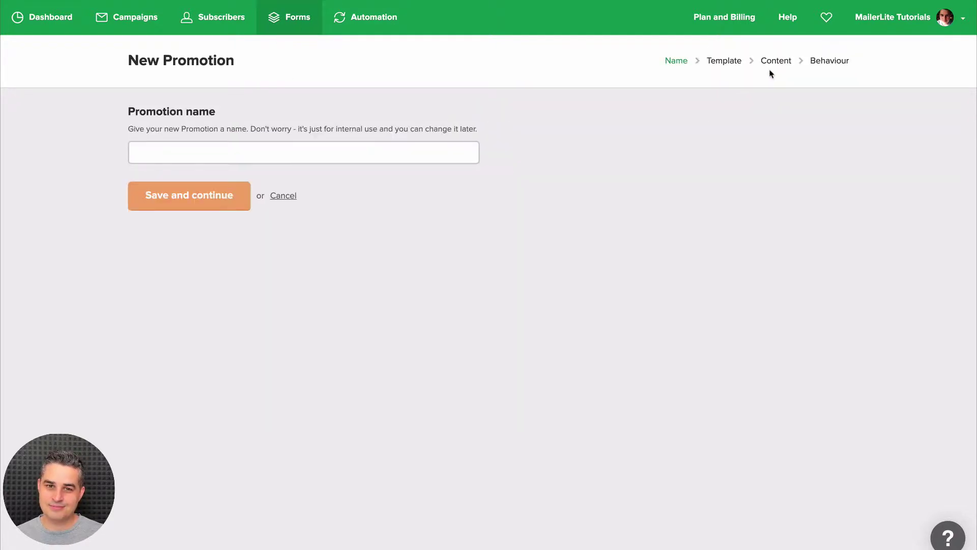
click(250, 146)
text(Webinar Pop-up)
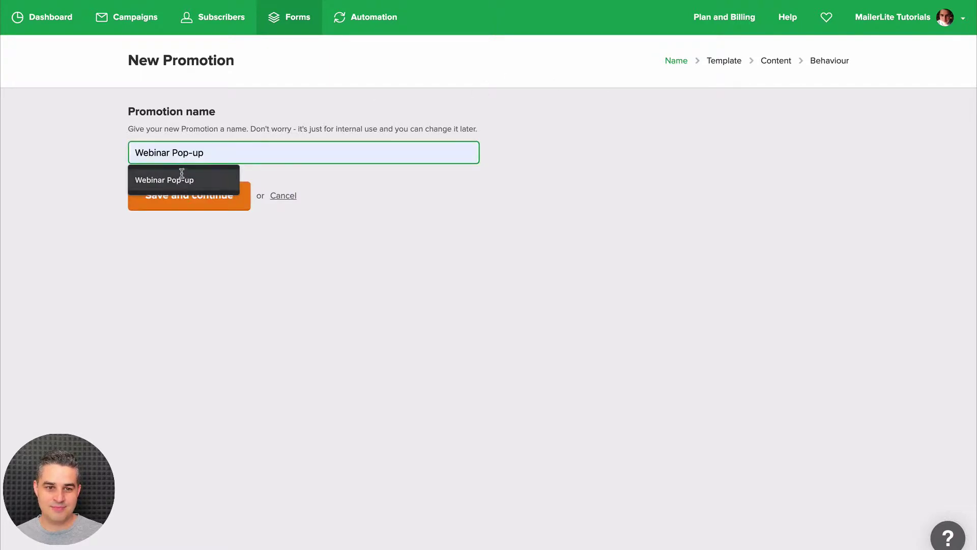
click(175, 177)
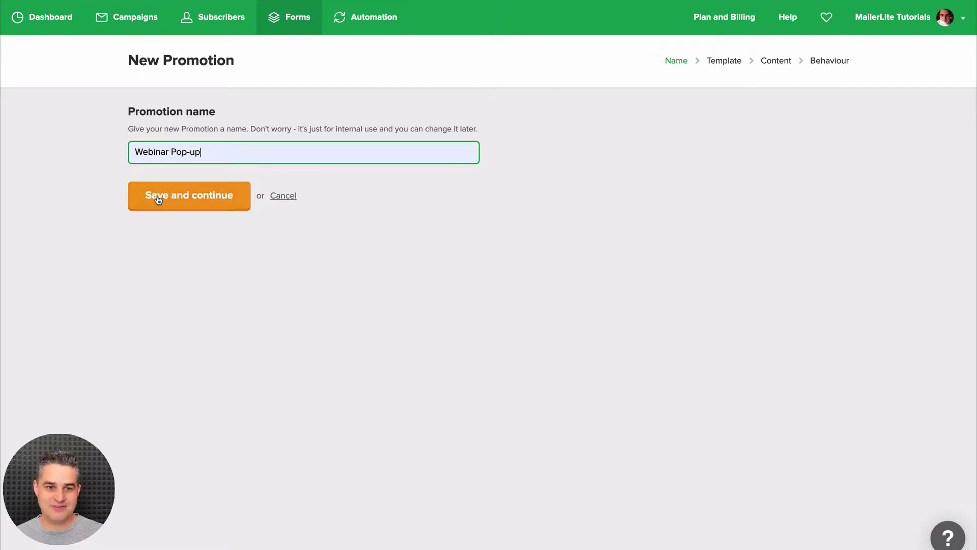
Save the name and pick the Join the Webinar template
click(179, 198)
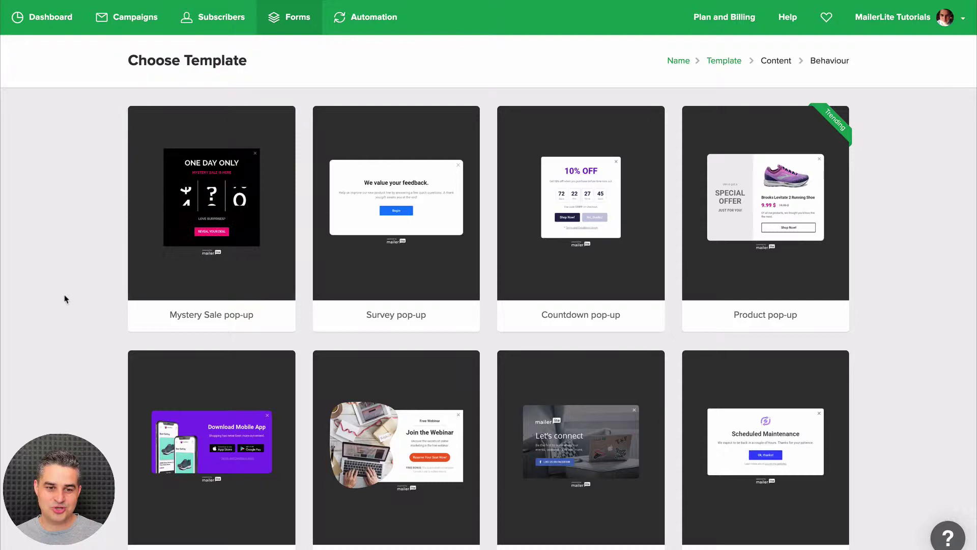
mouse_move(390, 499)
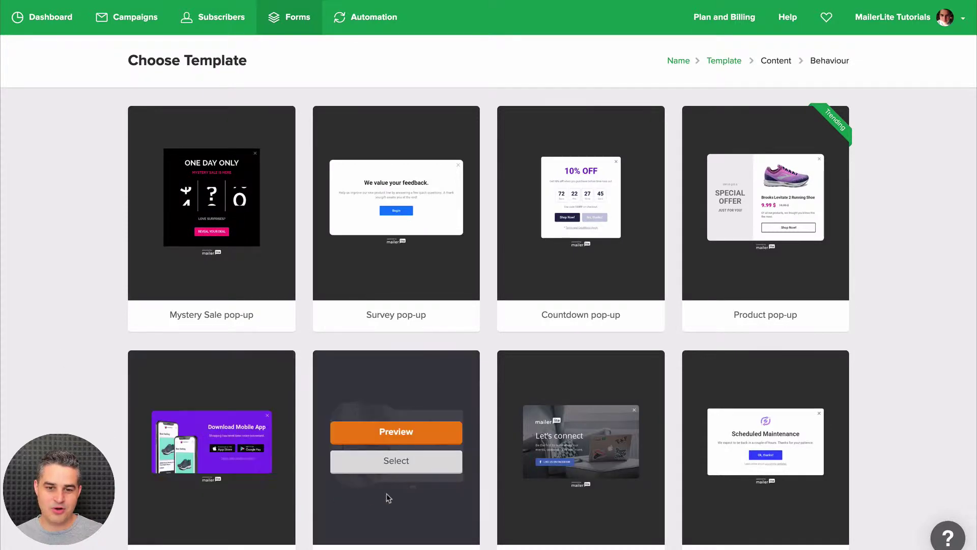
click(391, 467)
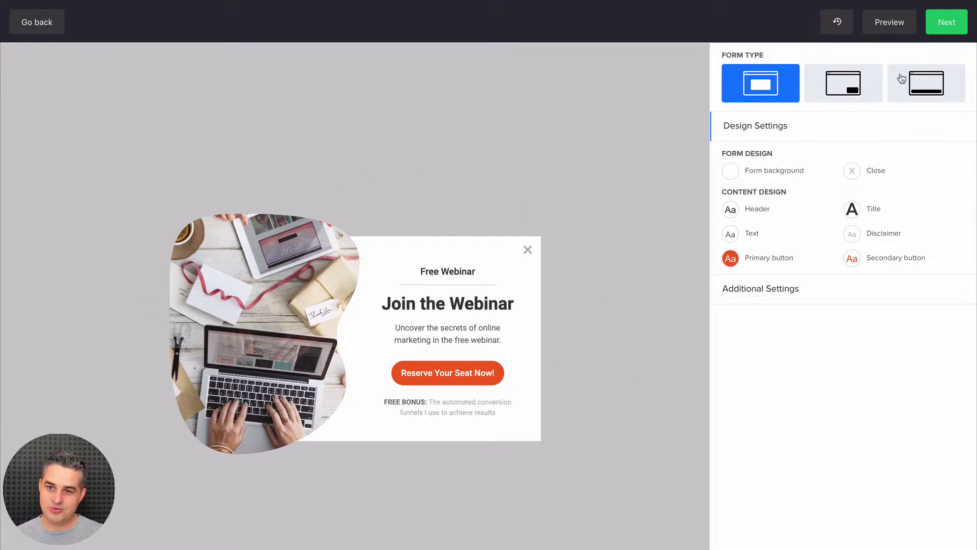
Switch to the corner slide-in form type positioned Left, keeping the first image shape
click(843, 84)
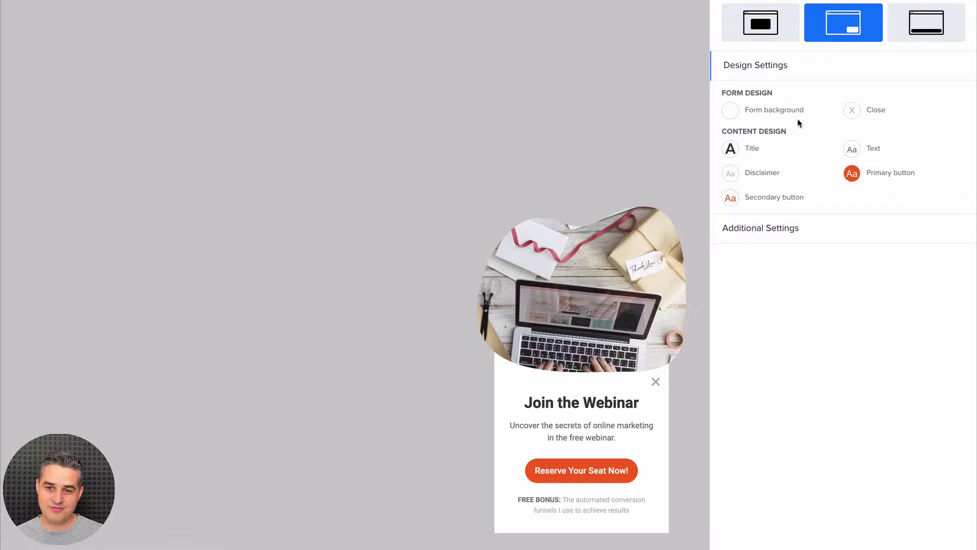
click(789, 231)
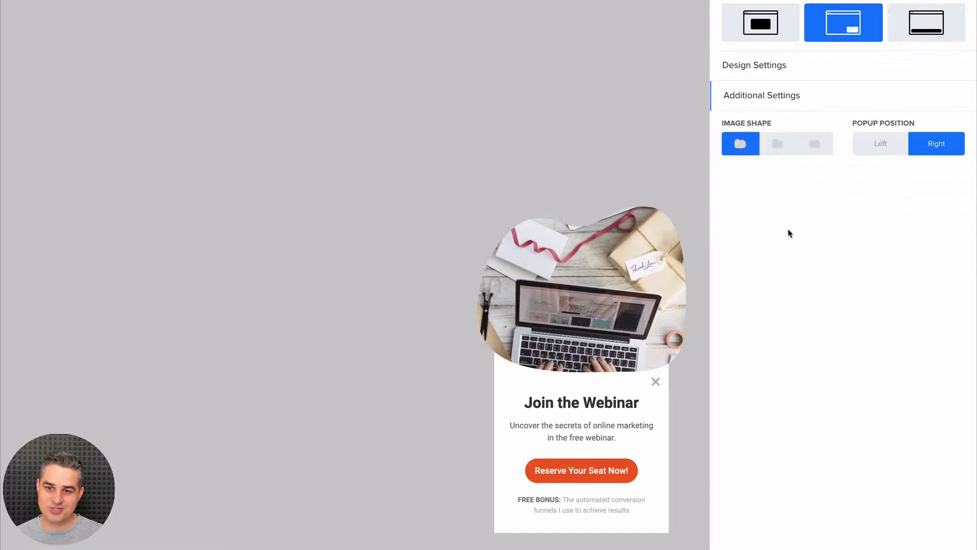
click(881, 145)
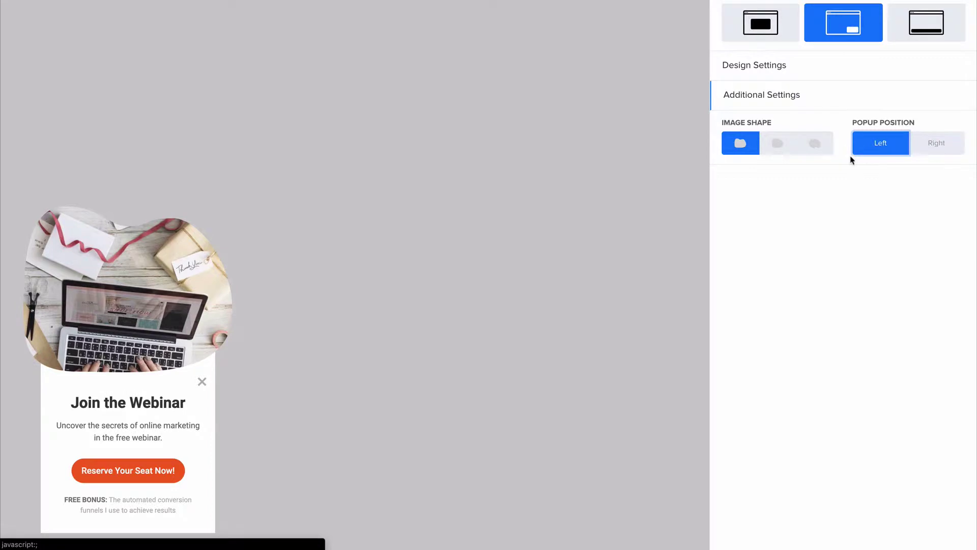
click(776, 147)
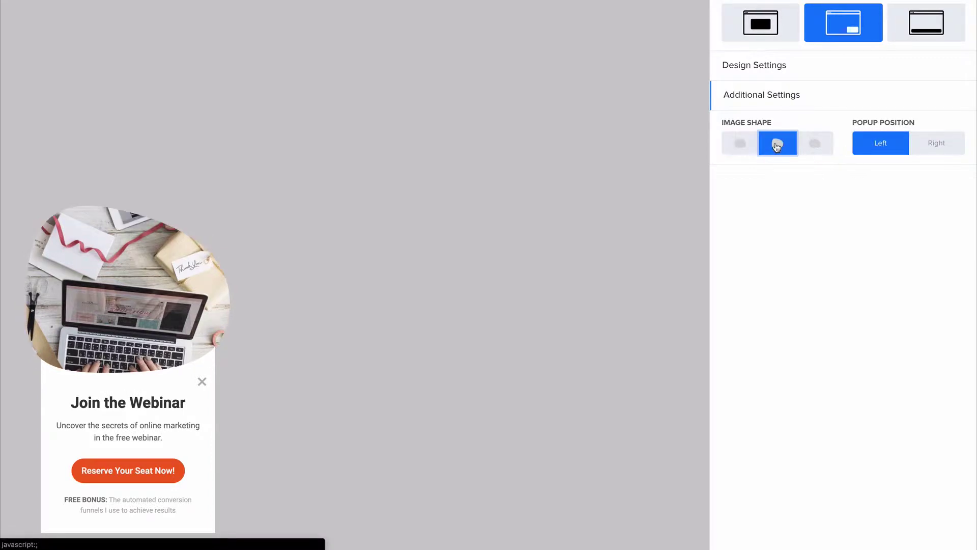
click(817, 150)
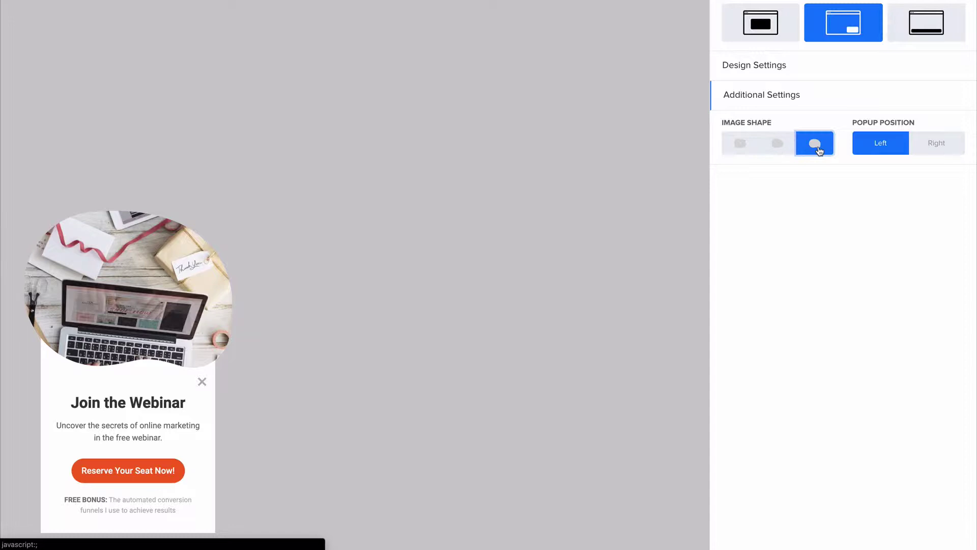
click(785, 148)
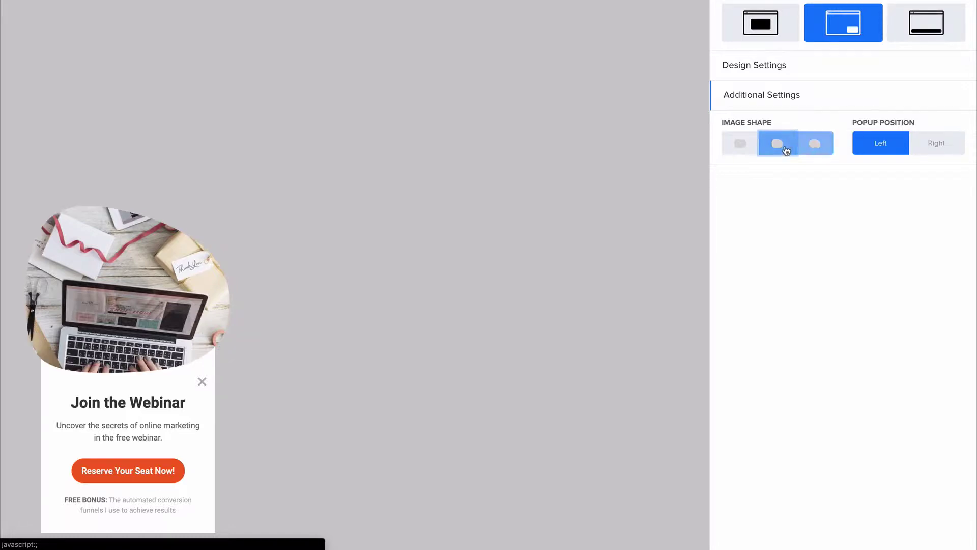
click(746, 150)
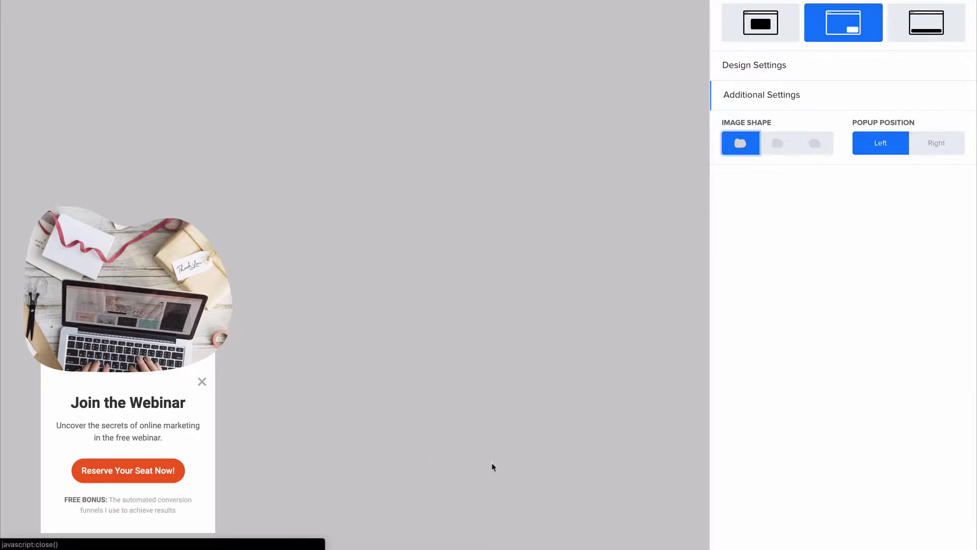
Make it a bottom bar at the page bottom with the image right, in the third shape
click(925, 26)
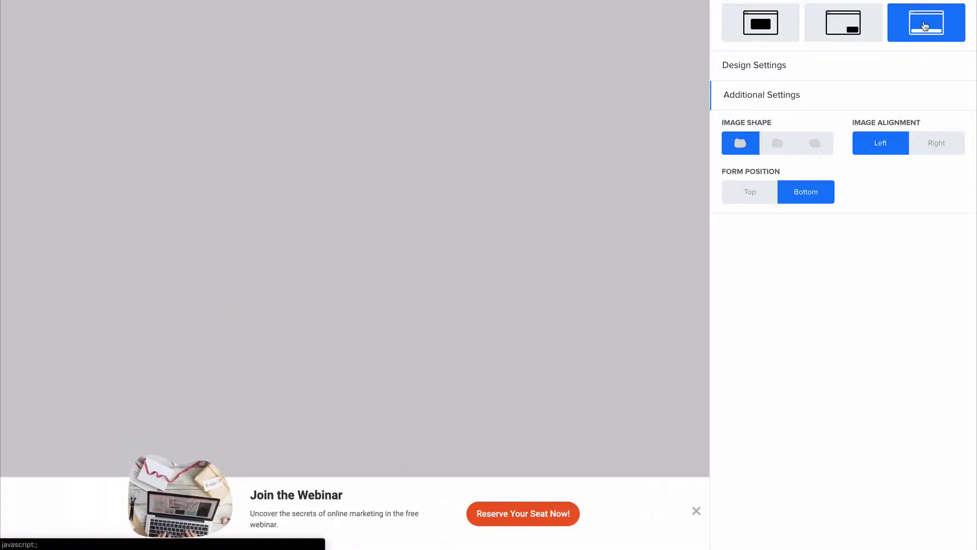
click(744, 192)
click(797, 258)
click(943, 145)
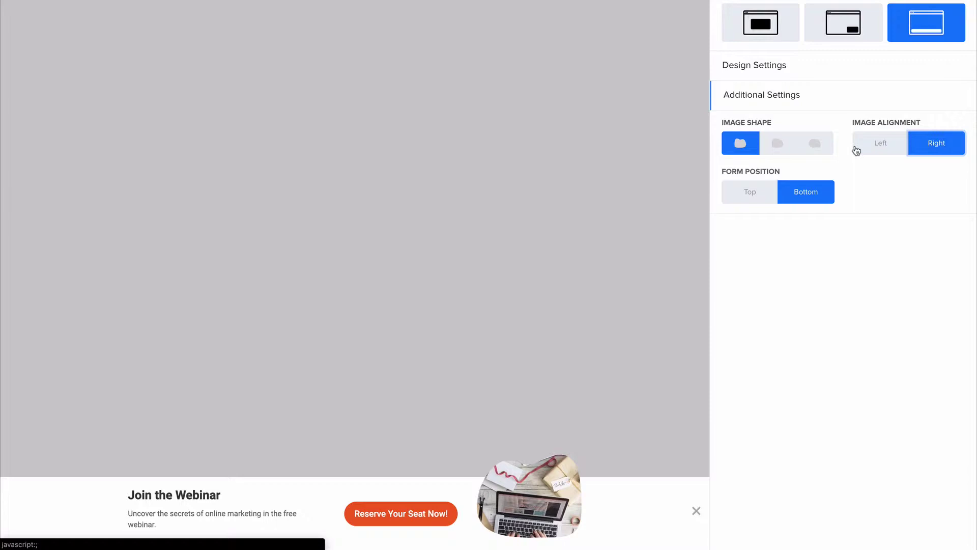
click(778, 147)
click(812, 148)
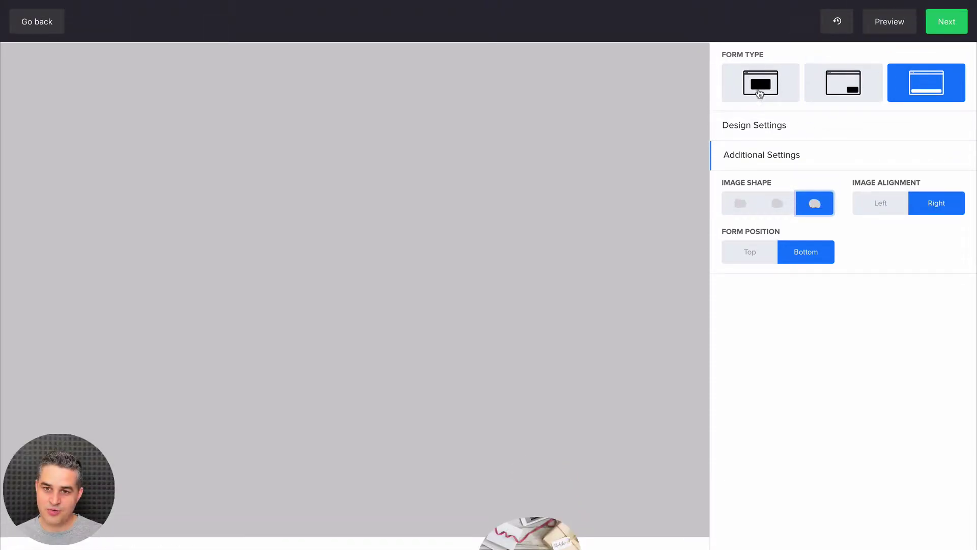
Restore the centred pop-up form type, expand Design Settings and open the image's settings
click(761, 30)
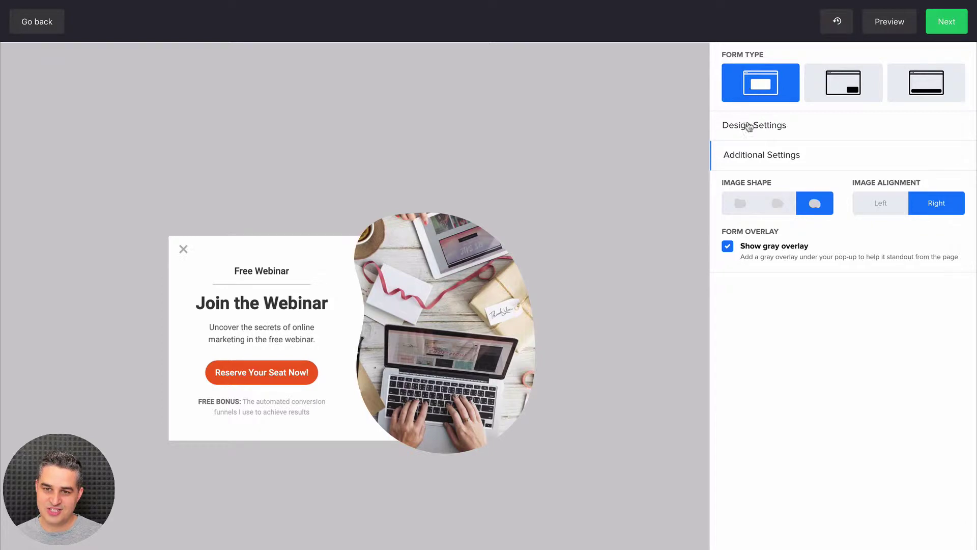
click(772, 132)
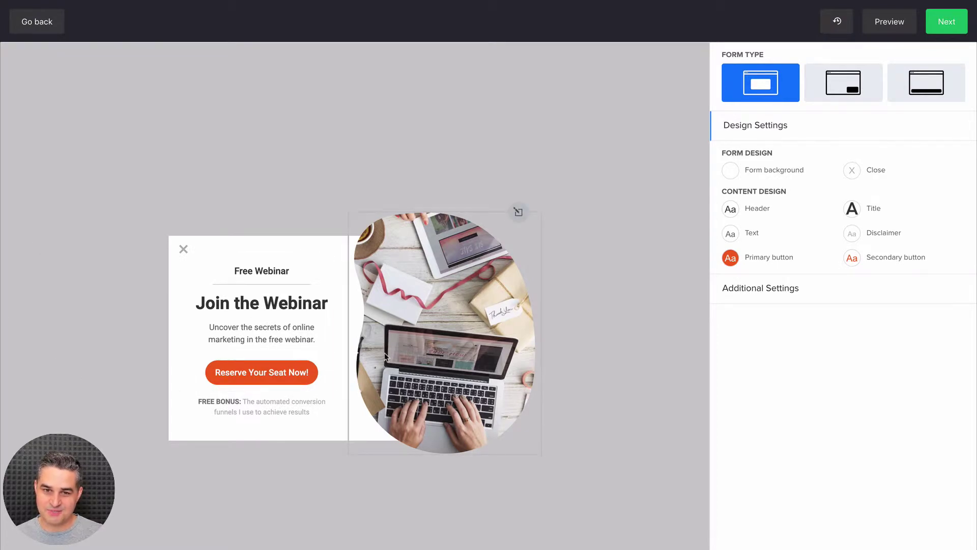
click(426, 306)
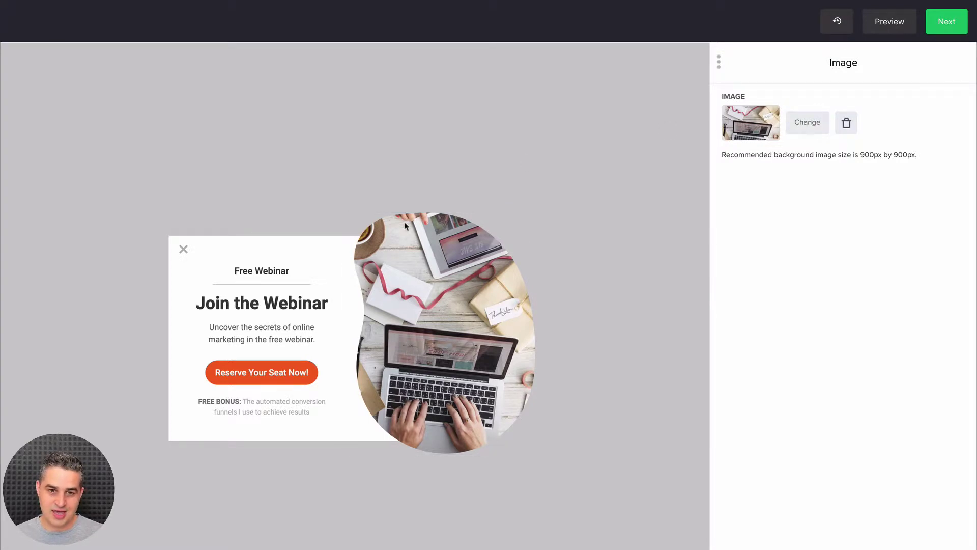
Open the Title + Text settings showing 'Free Webinar' and 'Join the Webinar'
click(284, 285)
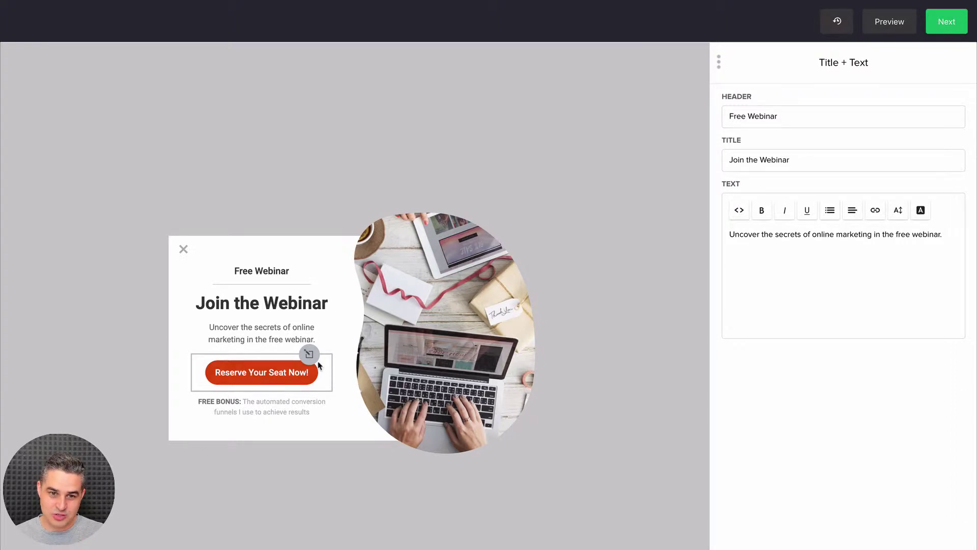
Add a secondary button labelled 'Close' with its click action set to Redirect to
click(309, 355)
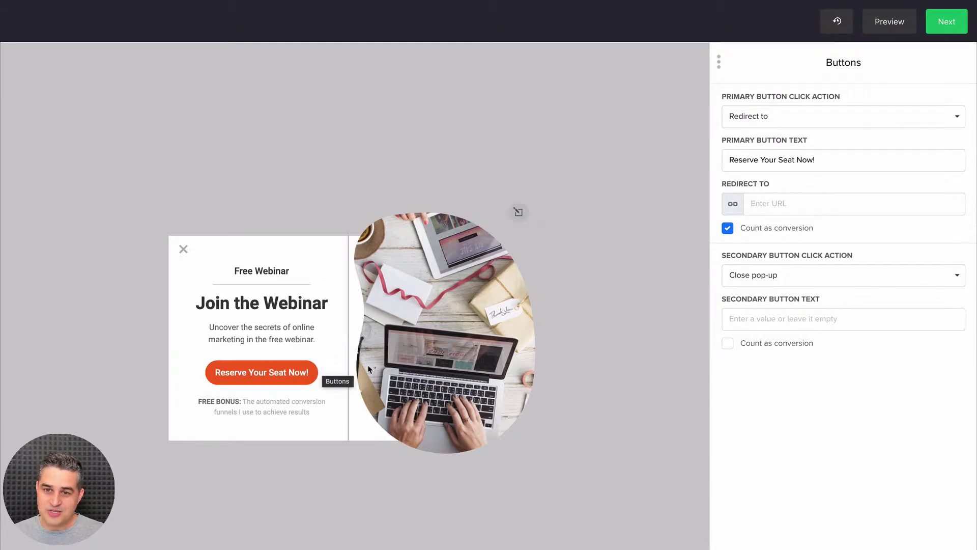
click(790, 202)
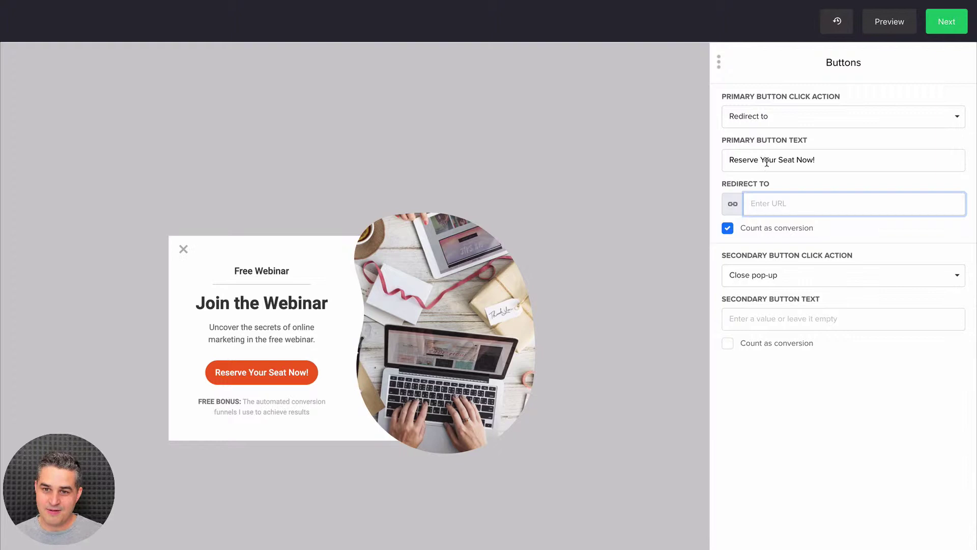
click(761, 275)
click(757, 301)
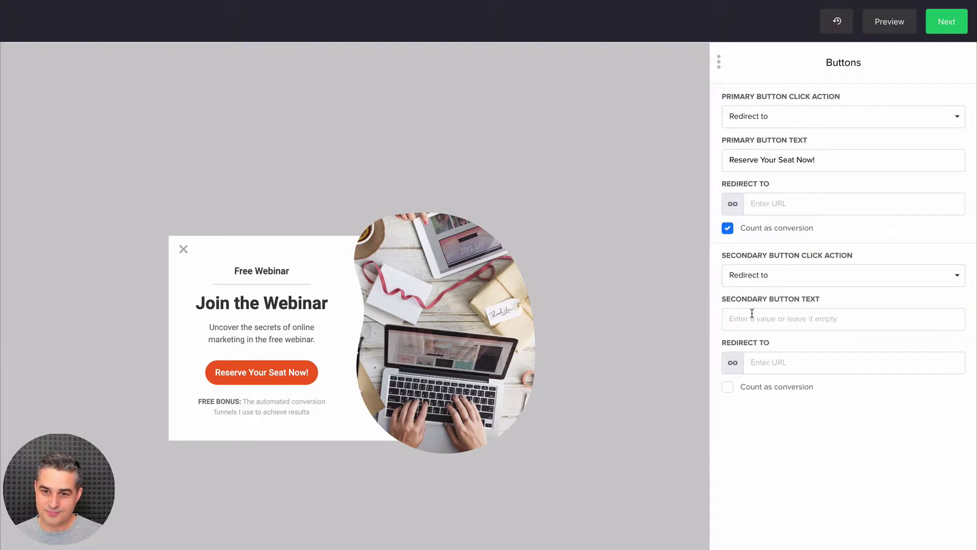
click(752, 314)
text(Close)
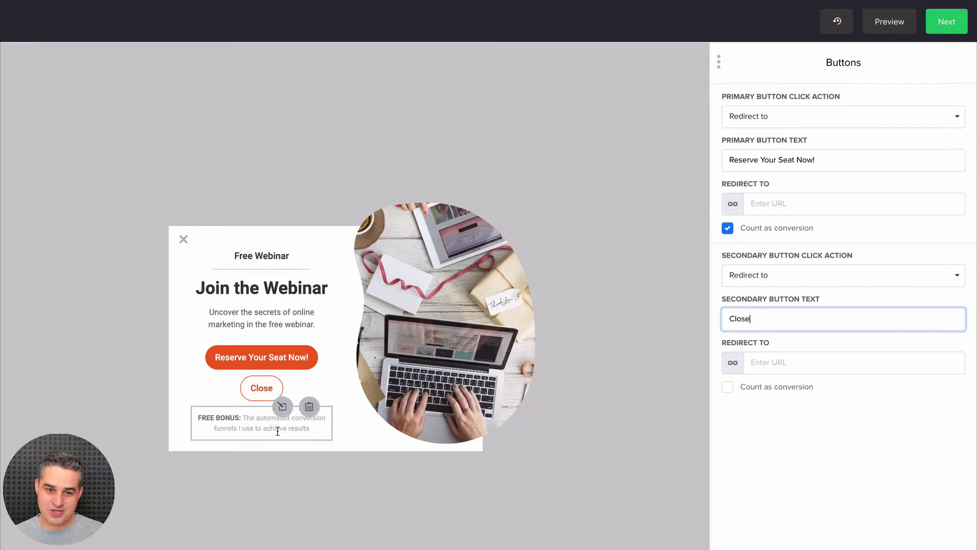
In the Title + Text block, delete the description paragraph, then undo to restore it
click(309, 418)
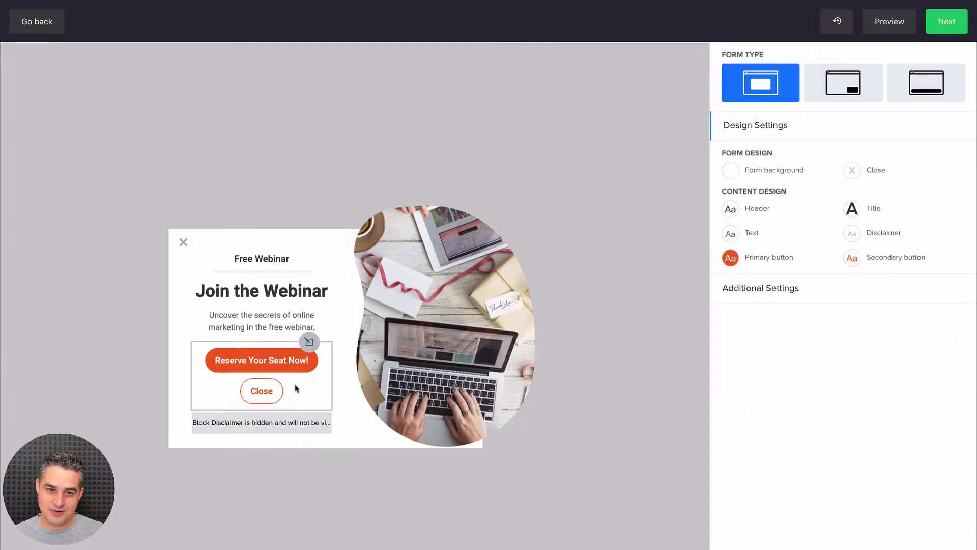
click(262, 326)
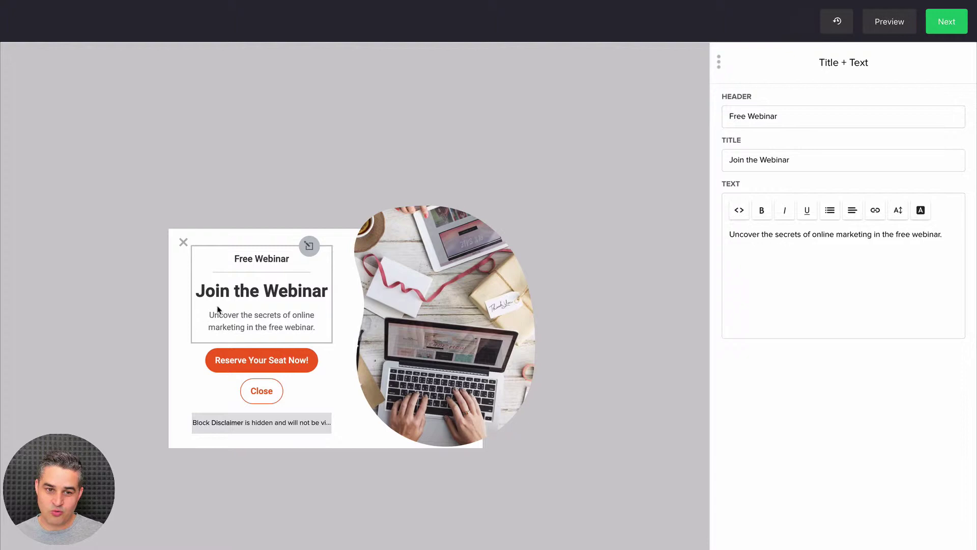
drag(943, 234, 716, 239)
key(BackSpace)
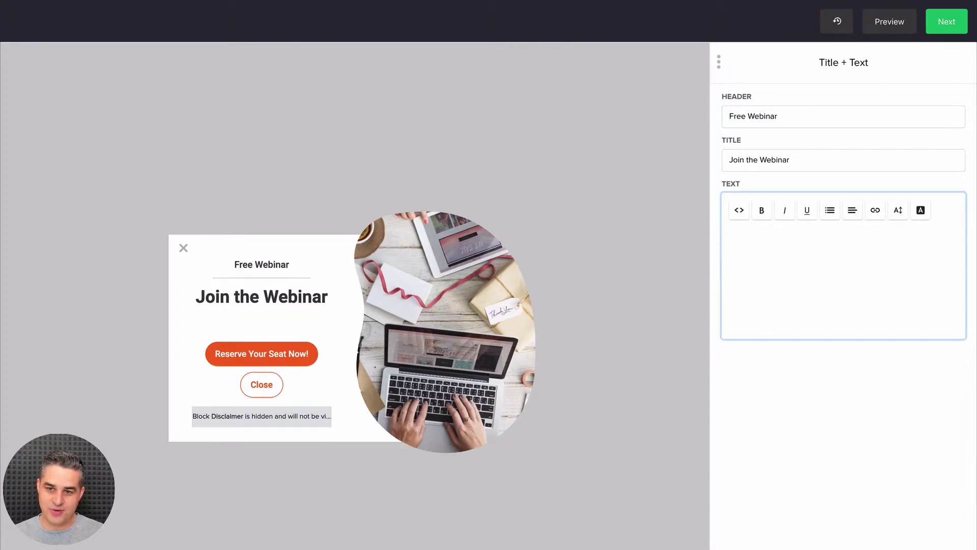
key(ctrl+z)
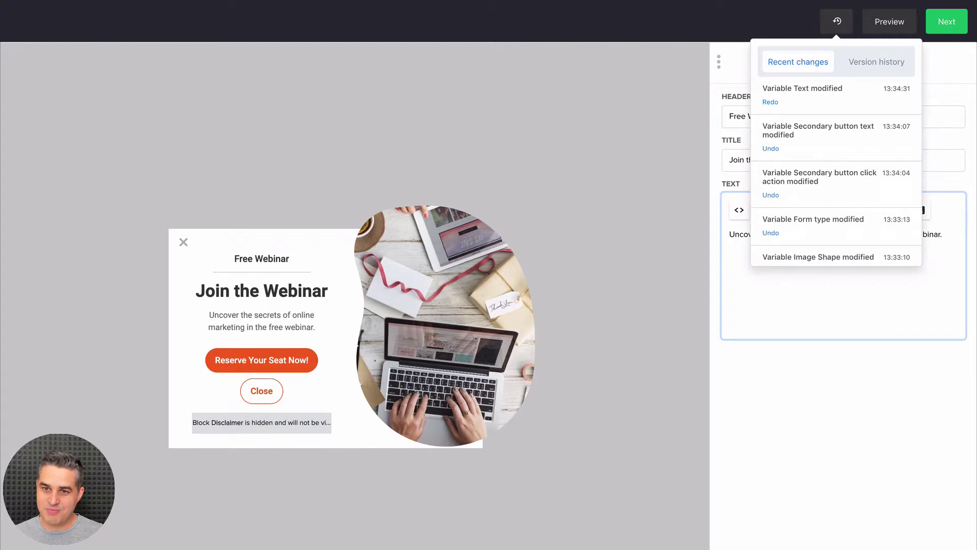
click(722, 282)
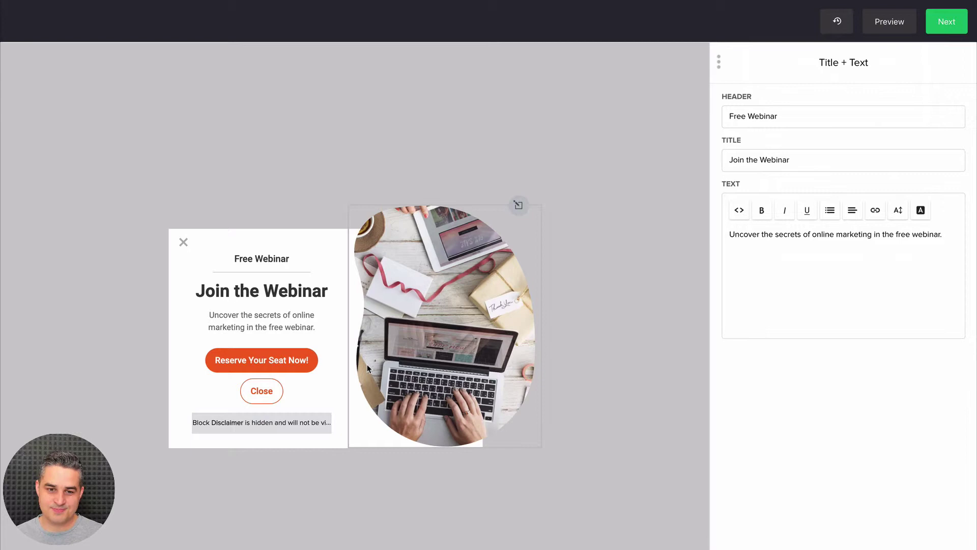
Unhide the FREE BONUS disclaimer, undo the earliest form type change, and save
mouse_move(307, 420)
click(262, 423)
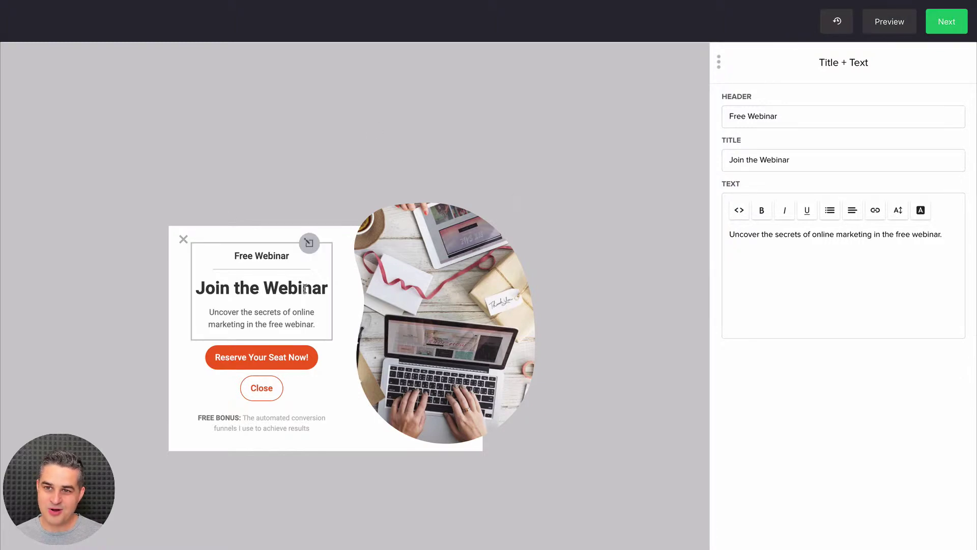
click(834, 28)
scroll(819, 183, down, 5)
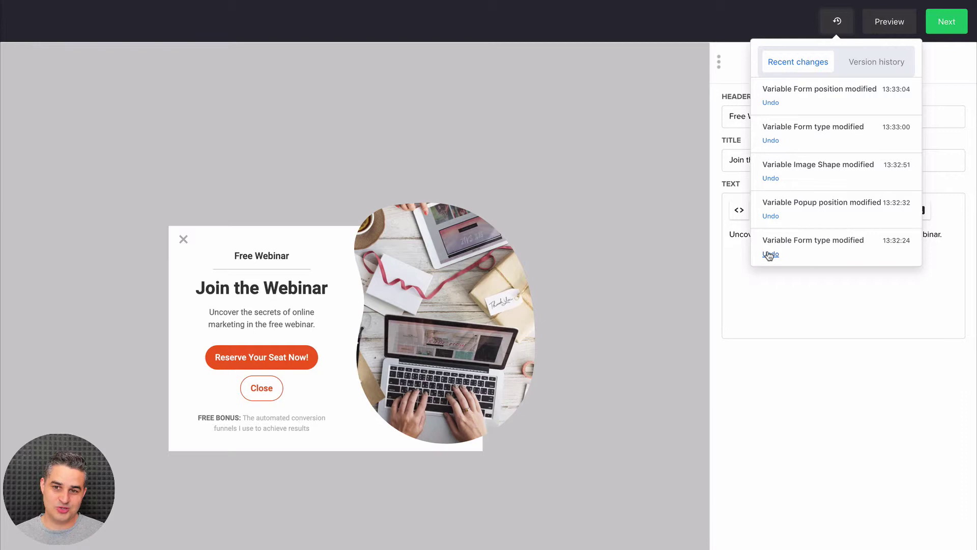
click(770, 254)
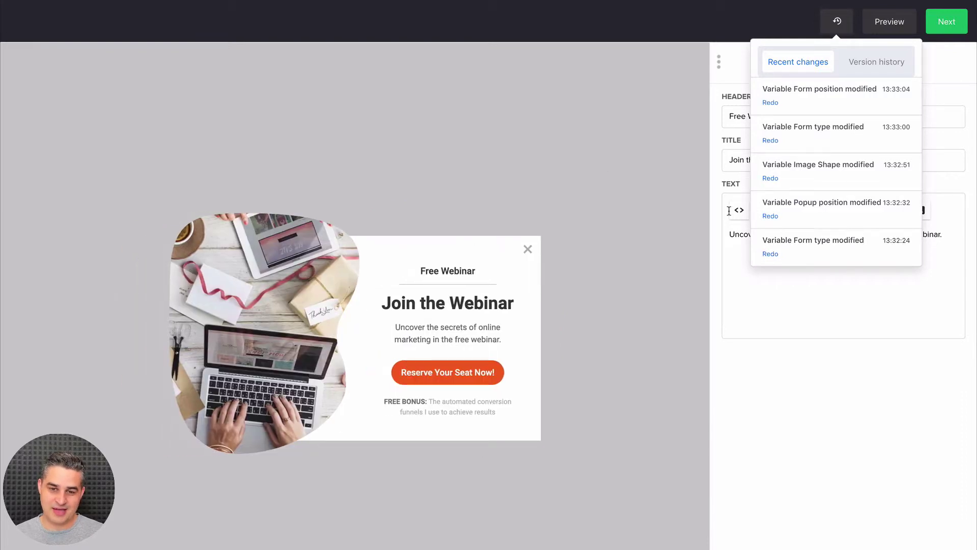
click(586, 278)
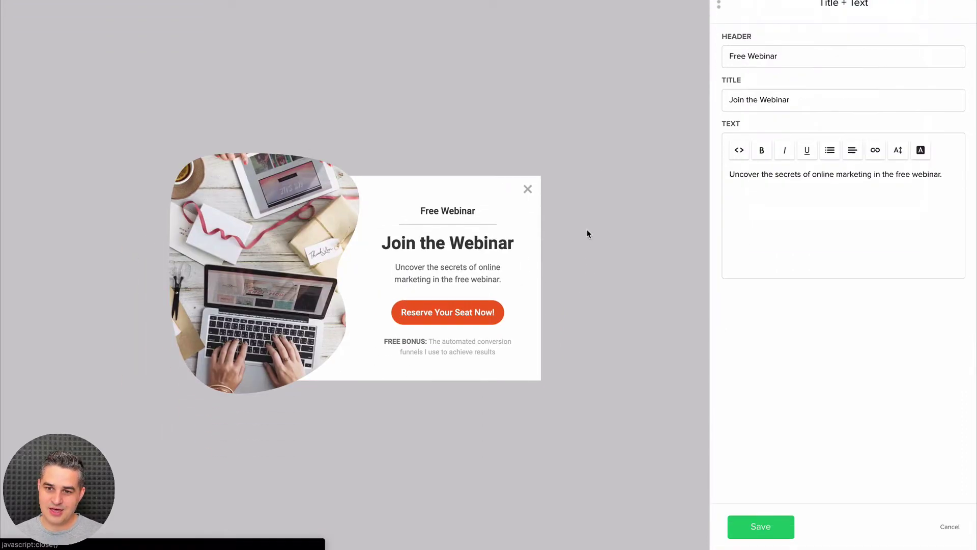
click(764, 524)
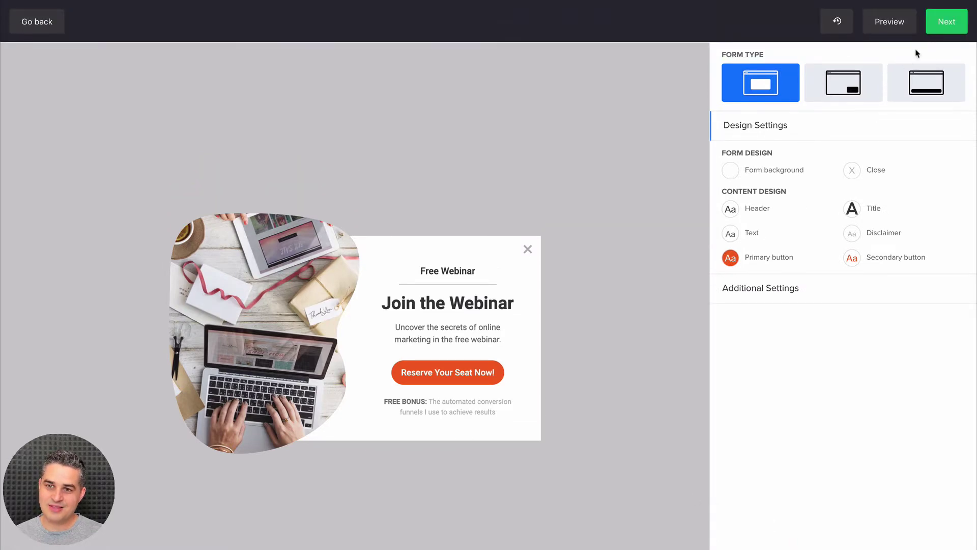
On the Behaviour step, change popup frequency from months to days, then to always show
click(944, 25)
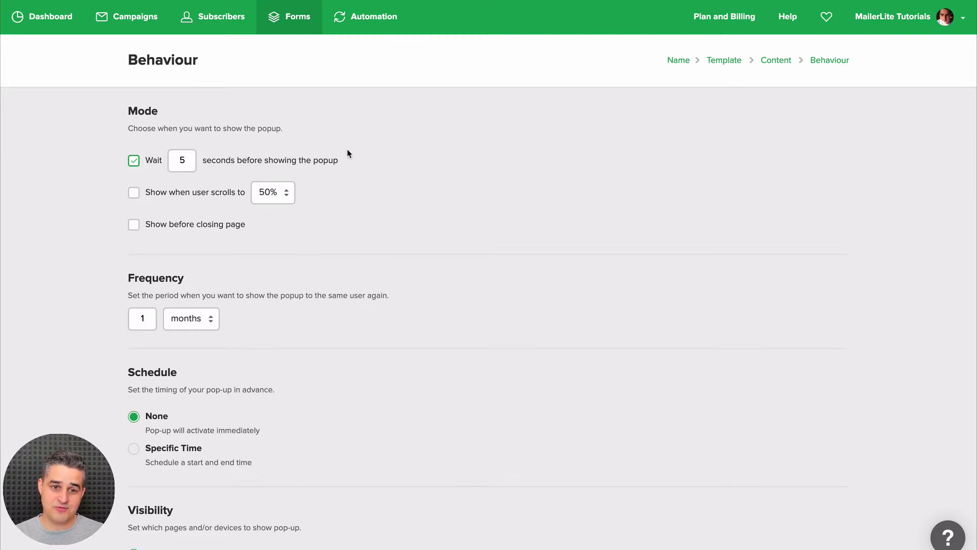
click(197, 322)
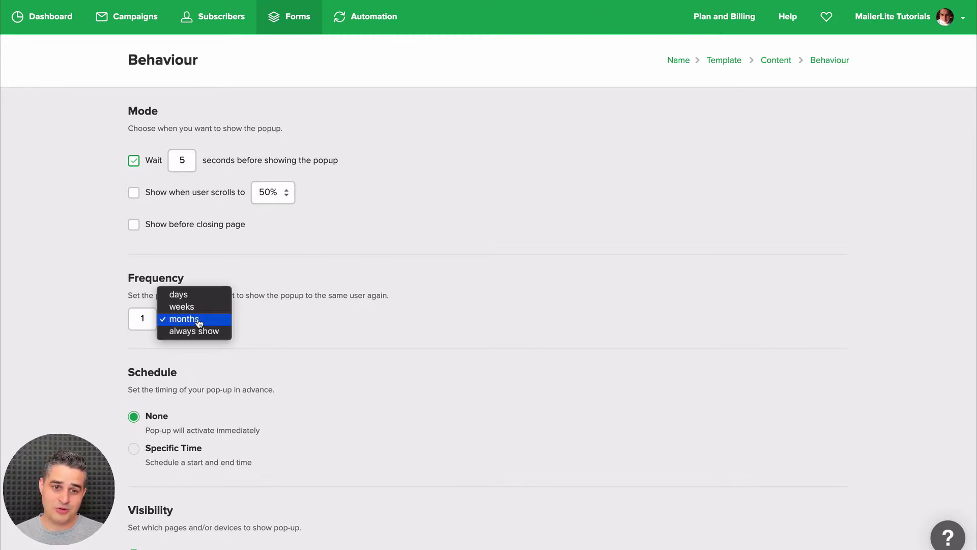
click(190, 297)
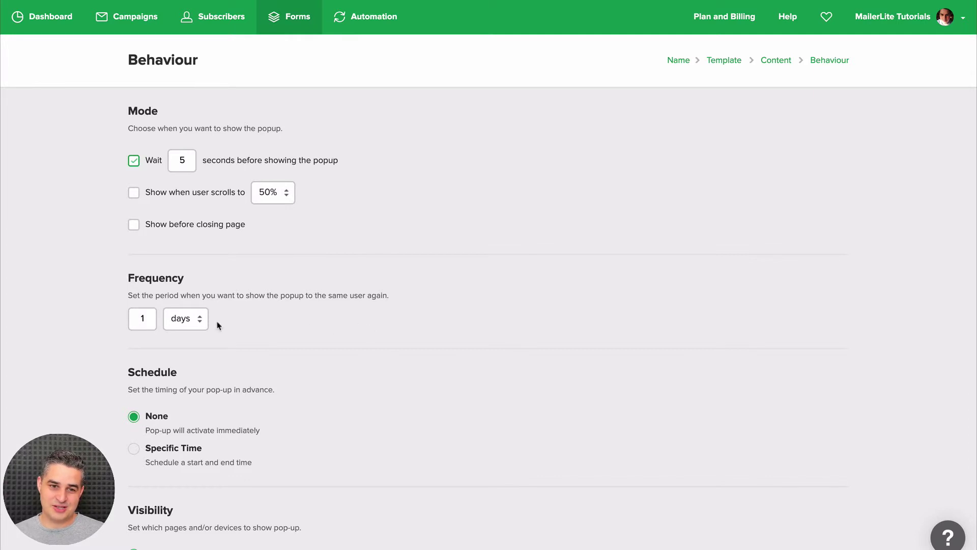
click(197, 319)
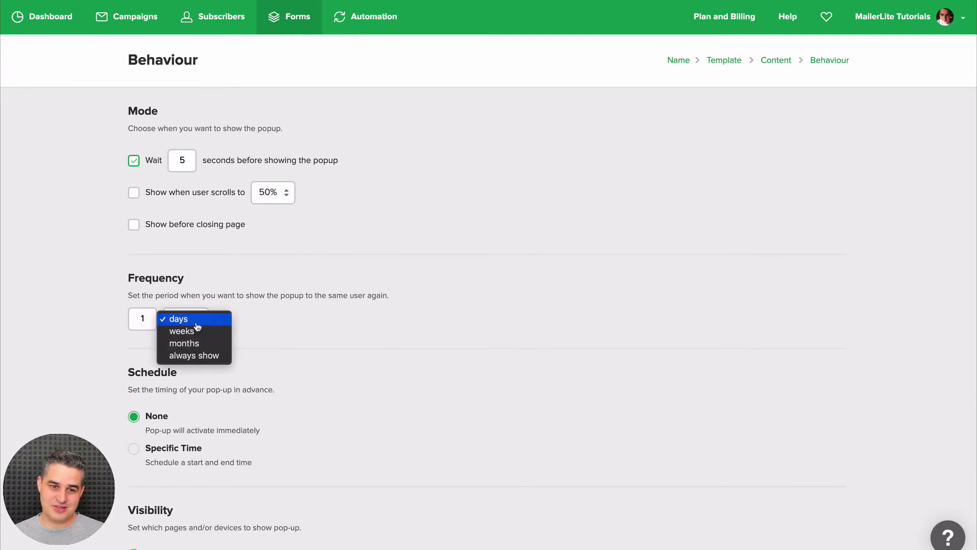
click(199, 356)
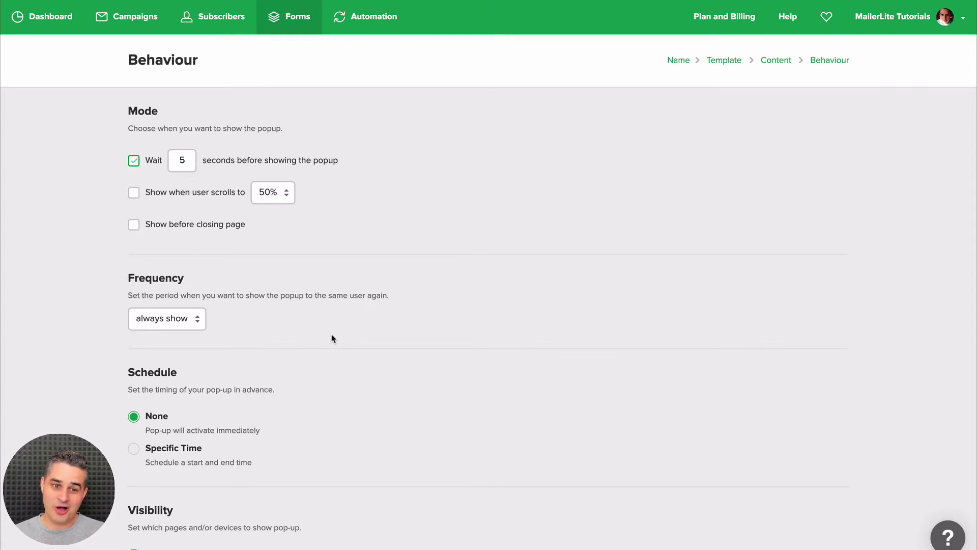
Schedule 2019-05-18 to 2019-05-25 at 14:45 Central European Daylight Time and save
scroll(332, 339, down, 3)
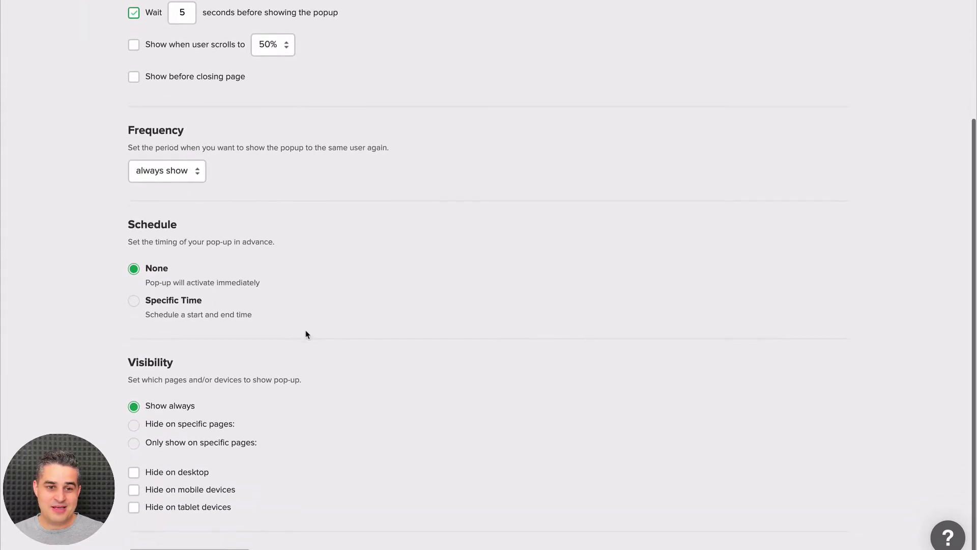
click(134, 299)
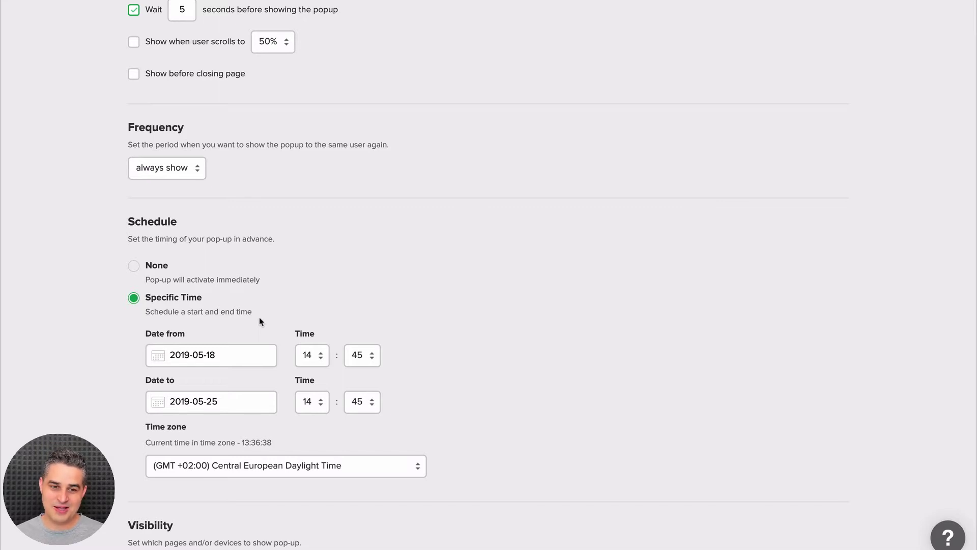
scroll(260, 321, down, 3)
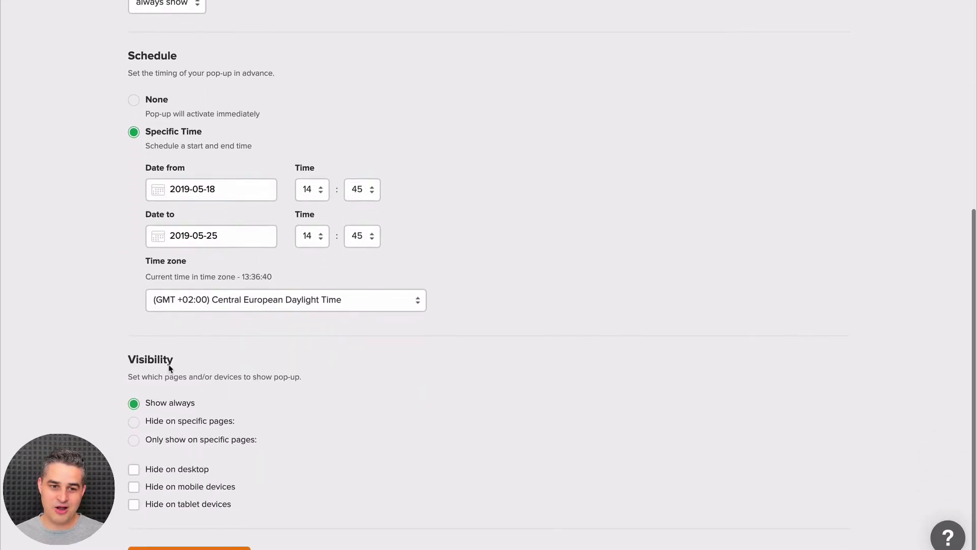
scroll(174, 424, down, 1)
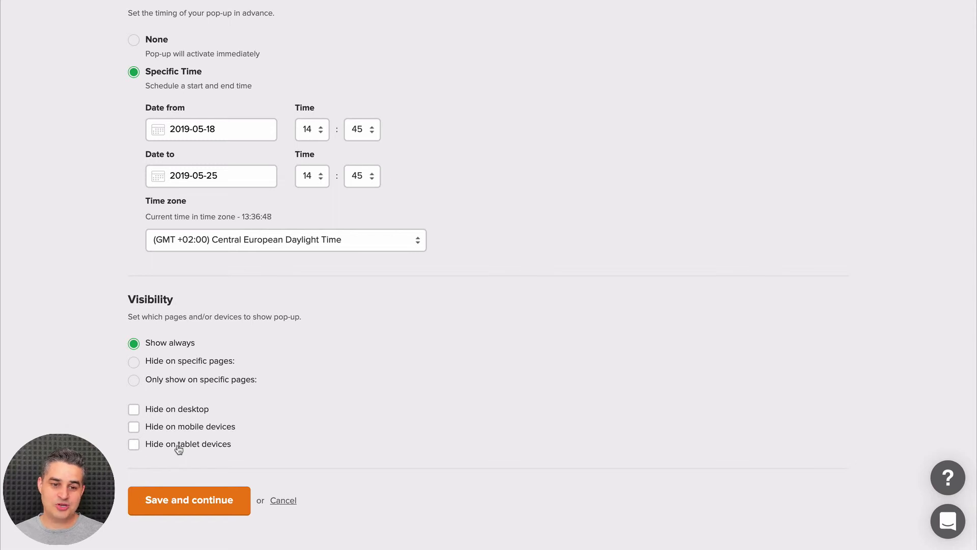
click(190, 502)
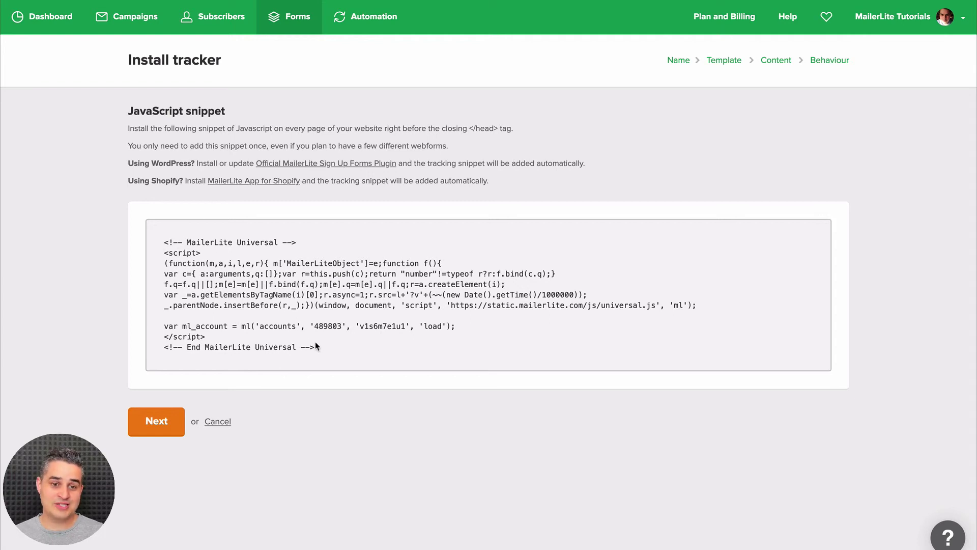
Switch the Webinar Pop-up from Paused to Active, then view its 'Show promotion on click event' snippet
click(148, 422)
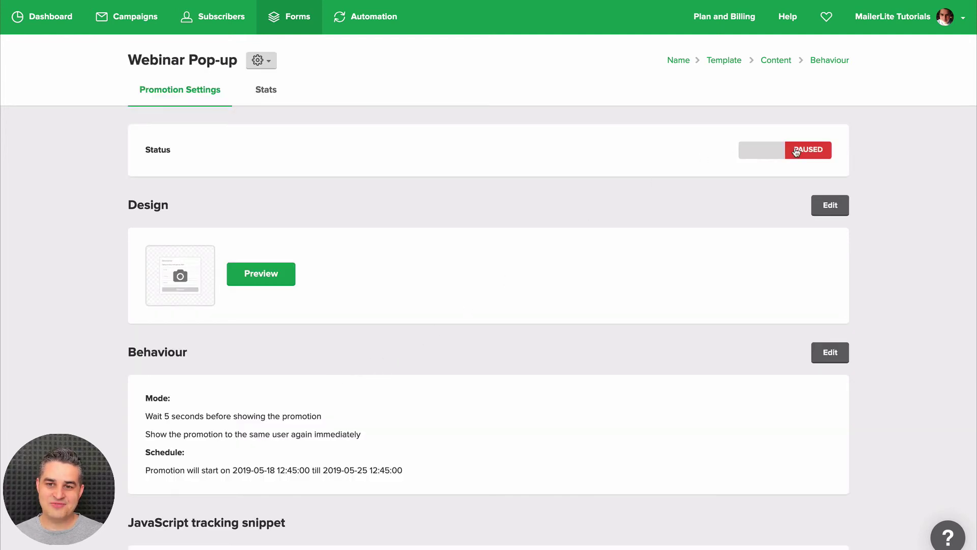
click(762, 153)
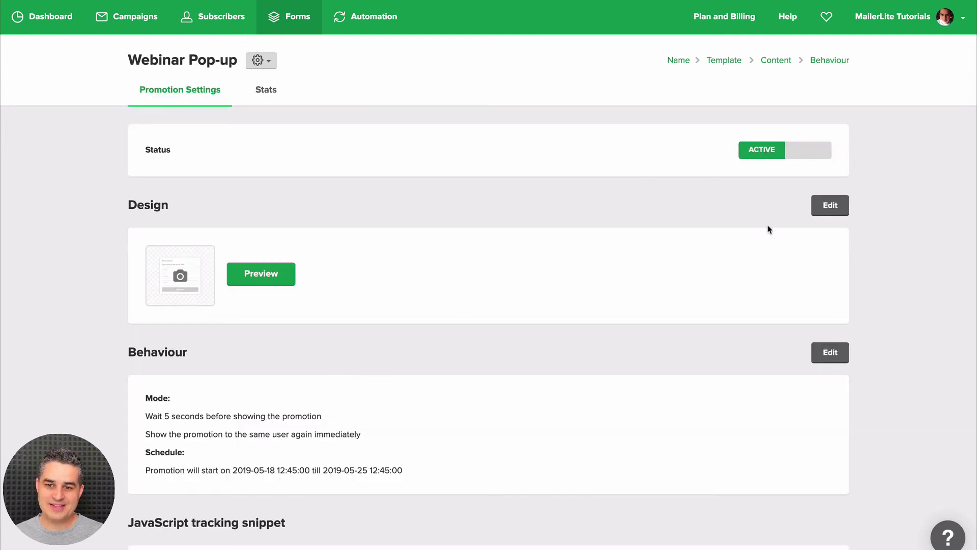
scroll(703, 306, down, 4)
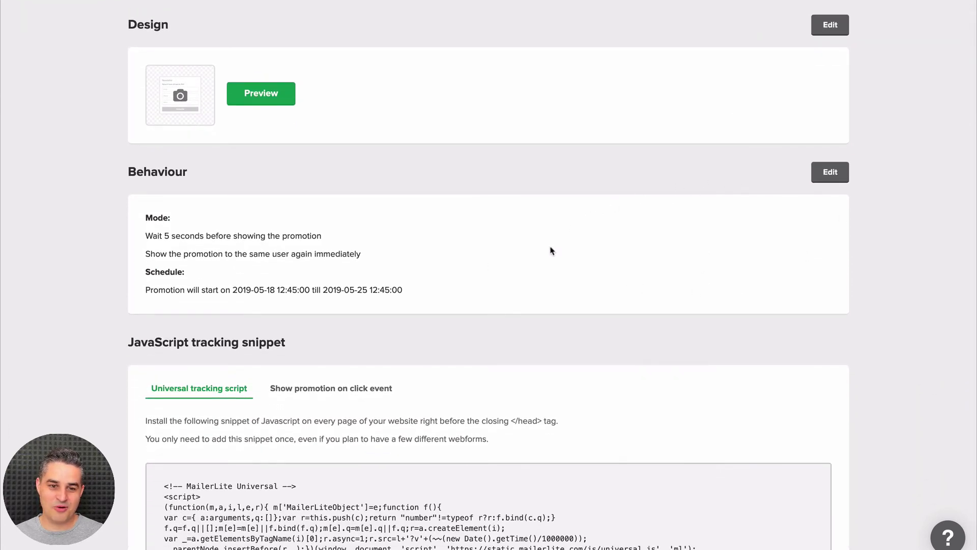
scroll(552, 251, down, 2)
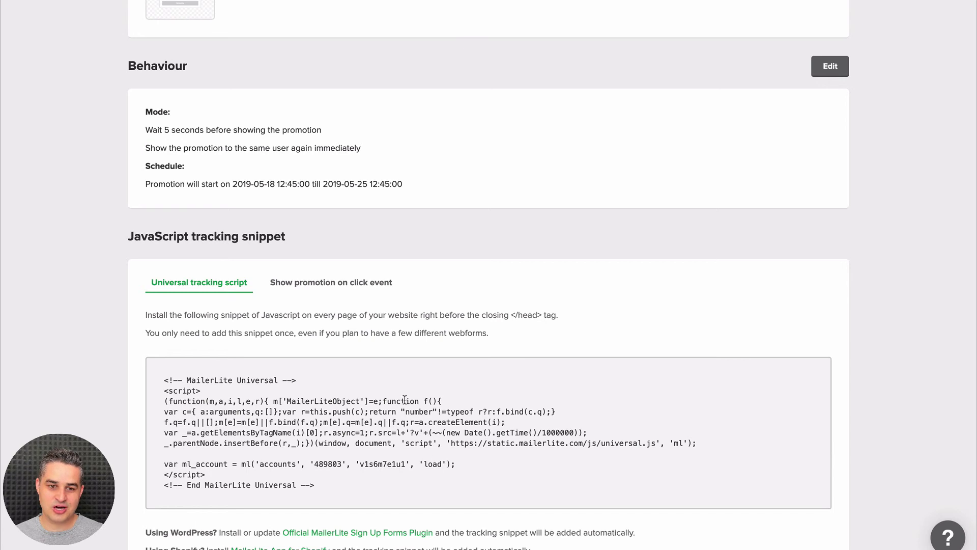
scroll(285, 327, down, 1)
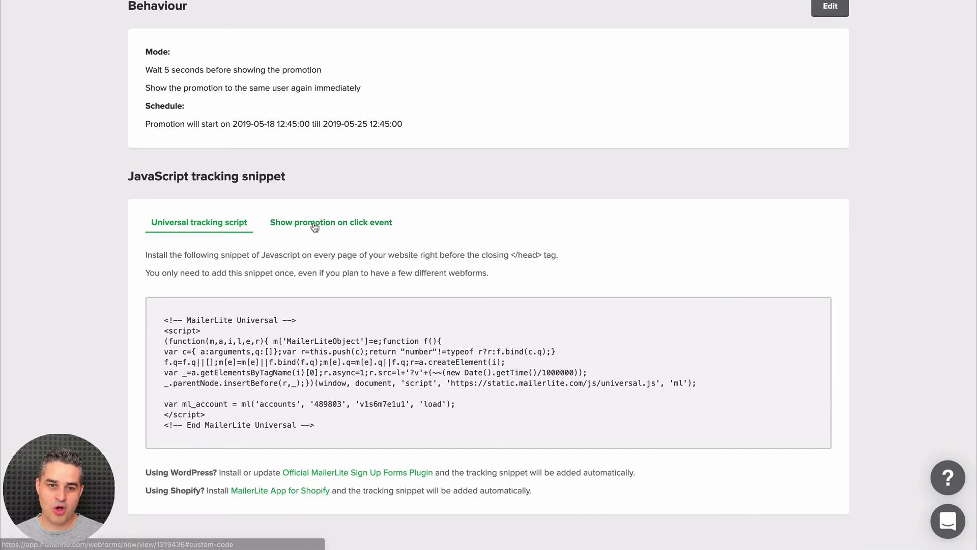
click(314, 227)
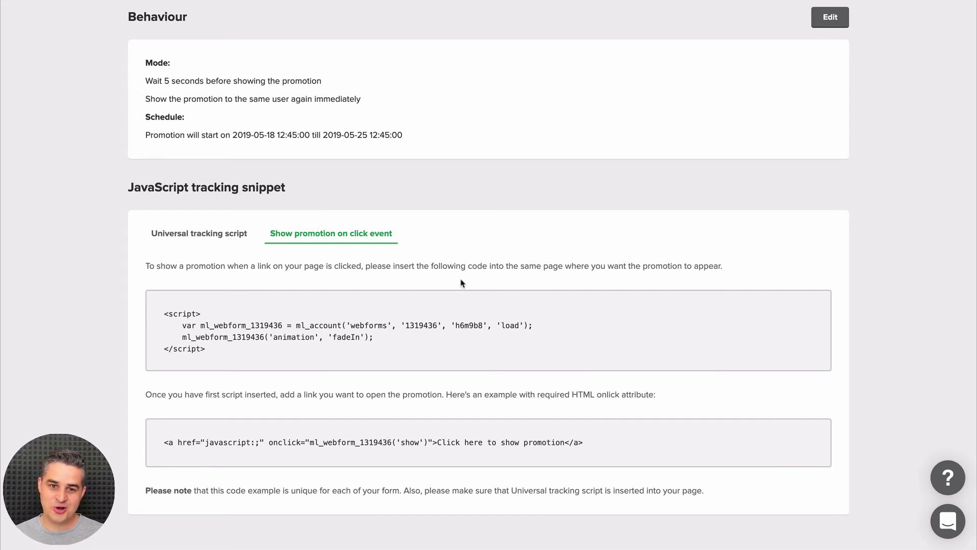
scroll(438, 295, up, 7)
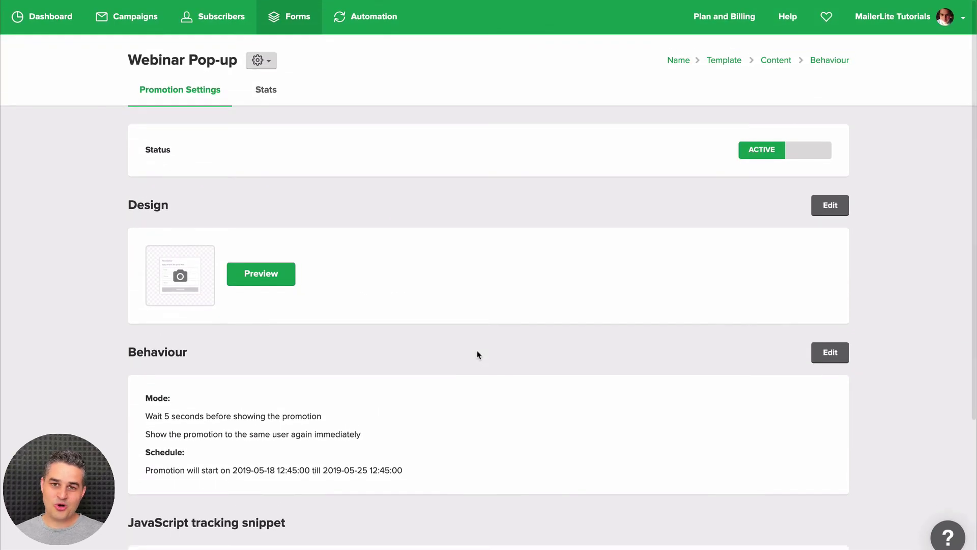